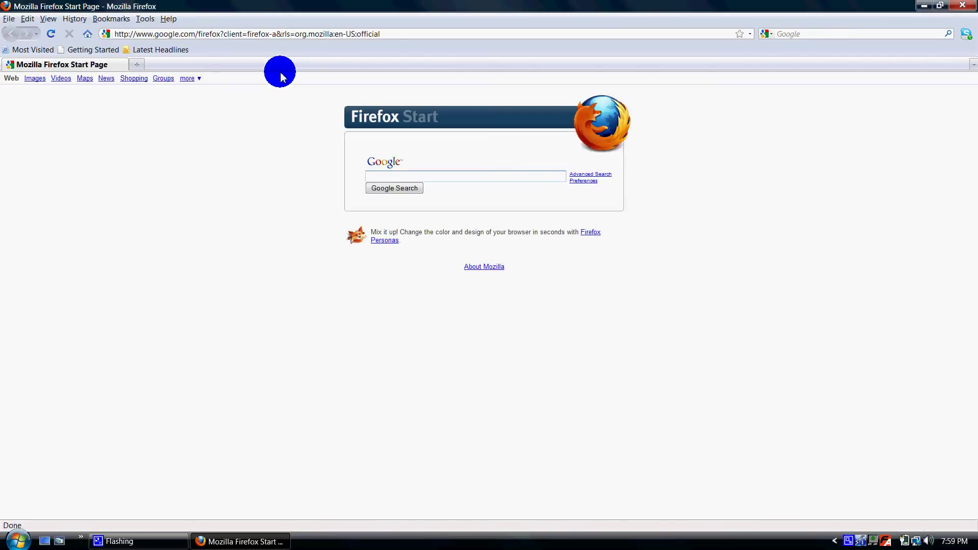
Step: Paste the MediaFire link to load the Flurry.scr (116.06 KB) download page in Firefox
{"action": "left_click", "coordinate": [289, 34]}
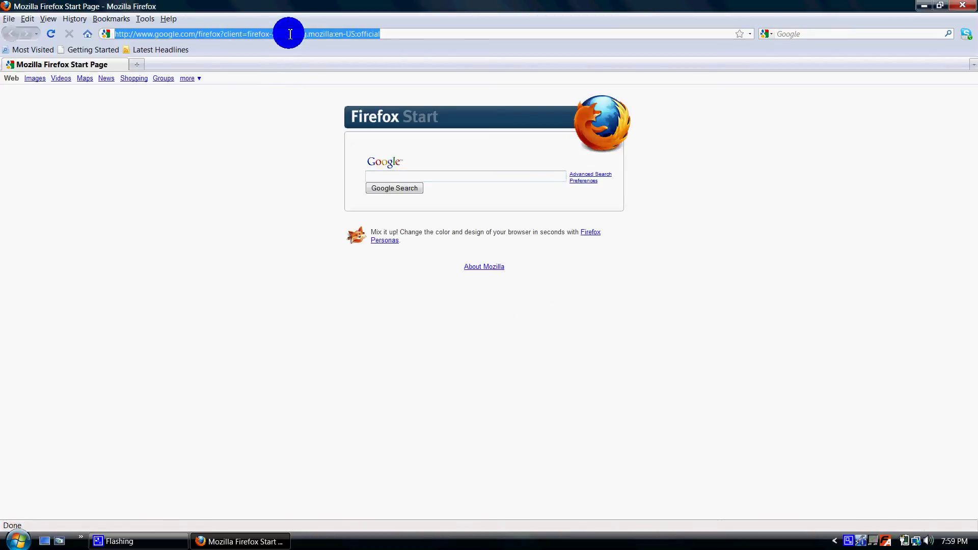
{"action": "key", "text": "ctrl+v"}
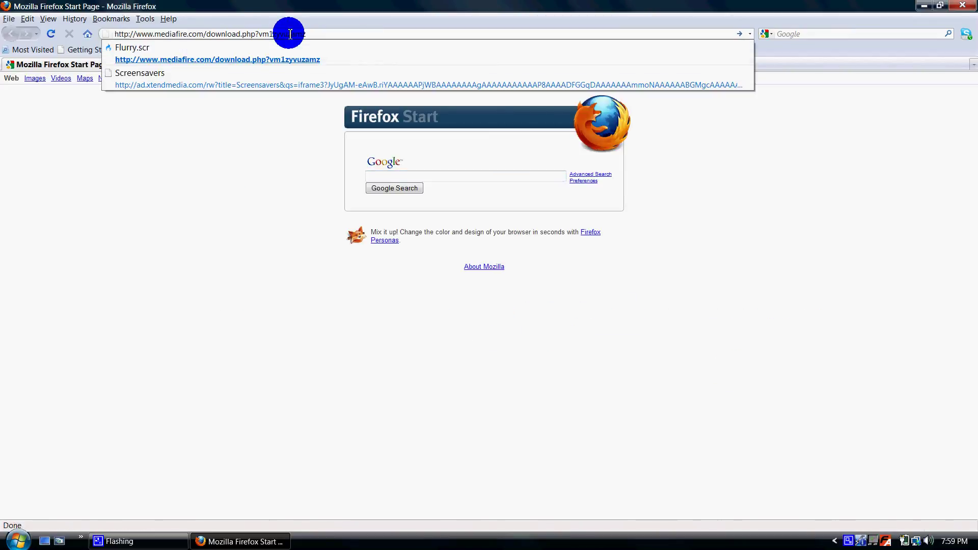
{"action": "key", "text": "Return"}
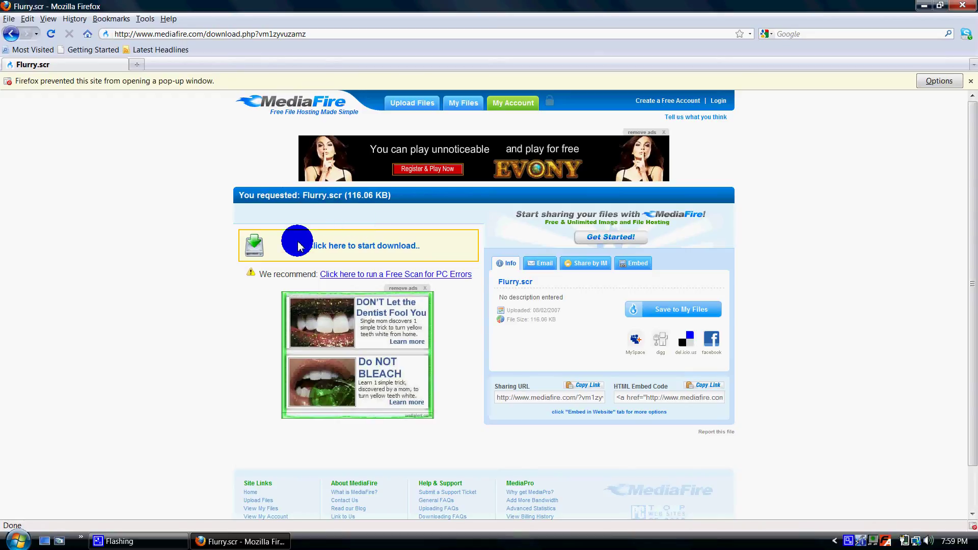
Step: Download and save Flurry.scr (116 KB), then bring up its actions in the Downloads list
{"action": "left_click", "coordinate": [314, 252]}
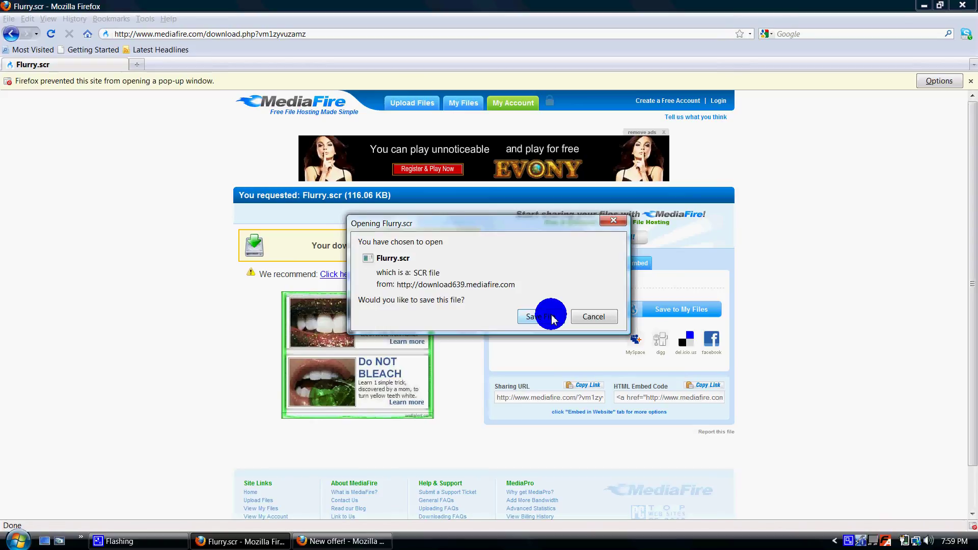
{"action": "left_click", "coordinate": [553, 319]}
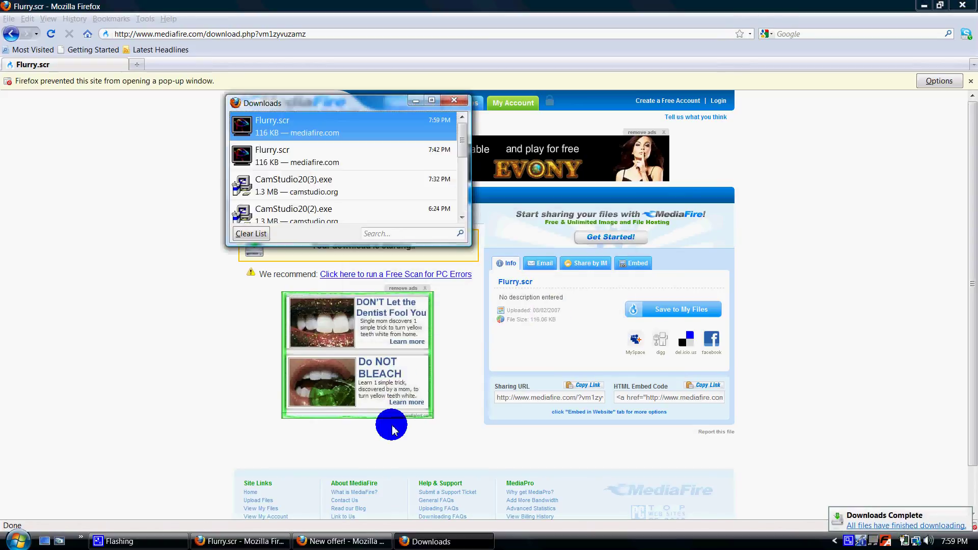
{"action": "right_click", "coordinate": [413, 131]}
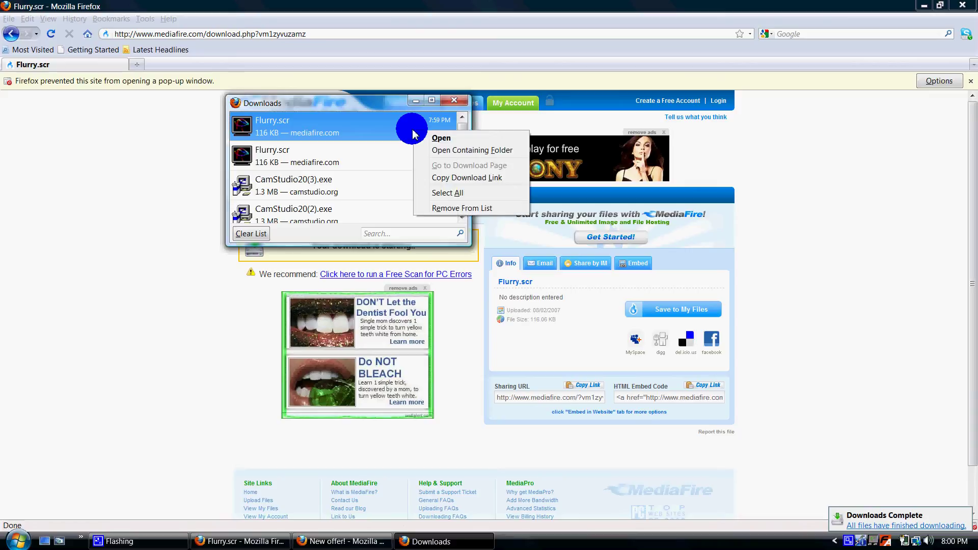
Step: Move the downloaded Flurry screensaver from the Downloads folder onto the desktop
{"action": "left_click", "coordinate": [445, 150]}
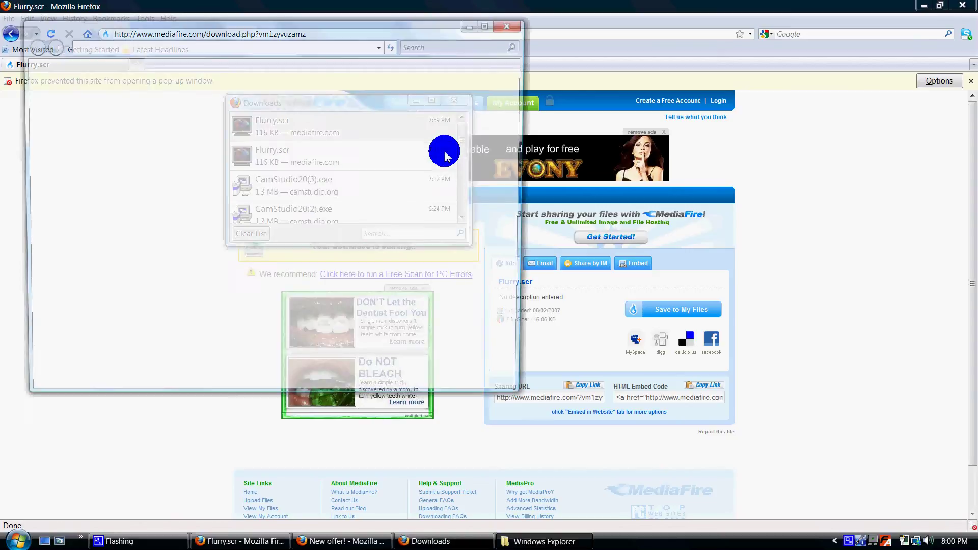
{"action": "left_click", "coordinate": [920, 10]}
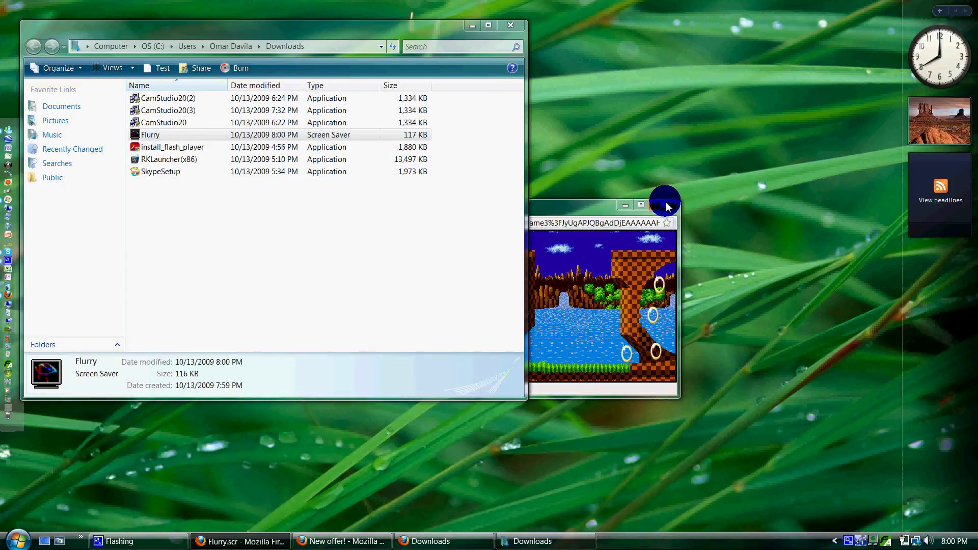
{"action": "left_click", "coordinate": [664, 204]}
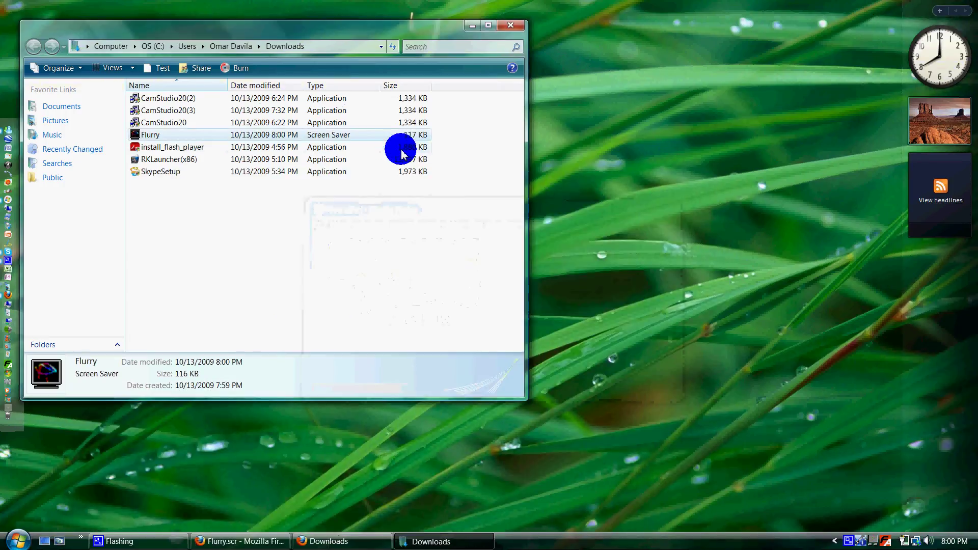
{"action": "left_click_drag", "start_coordinate": [390, 138], "coordinate": [602, 147]}
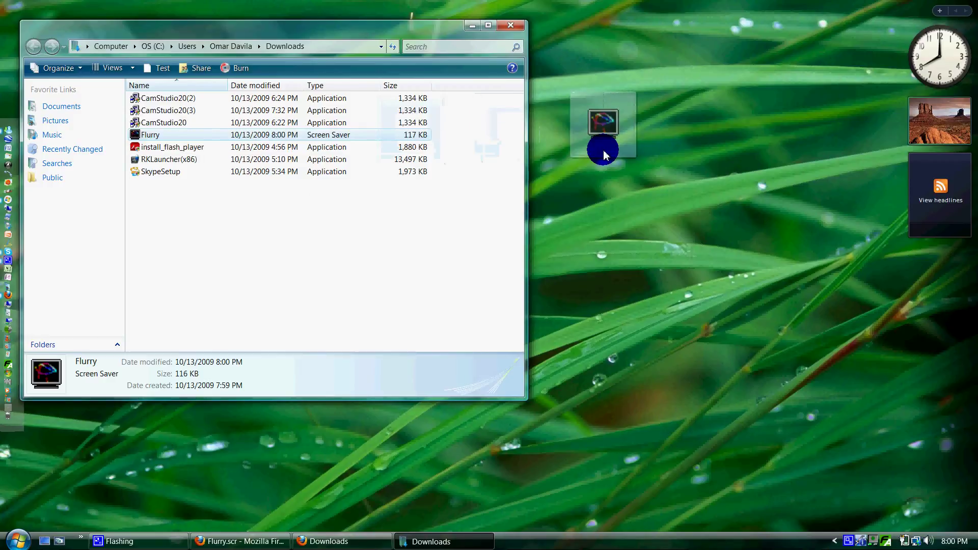
Step: Hide the Downloads and browser windows and turn on Show Desktop Icons
{"action": "left_click", "coordinate": [472, 30]}
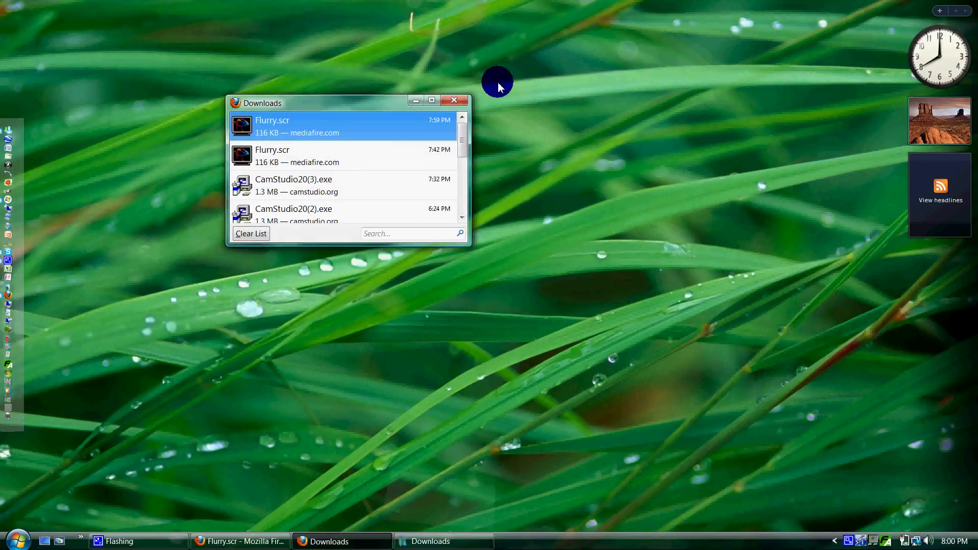
{"action": "left_click", "coordinate": [415, 100]}
{"action": "right_click", "coordinate": [460, 92]}
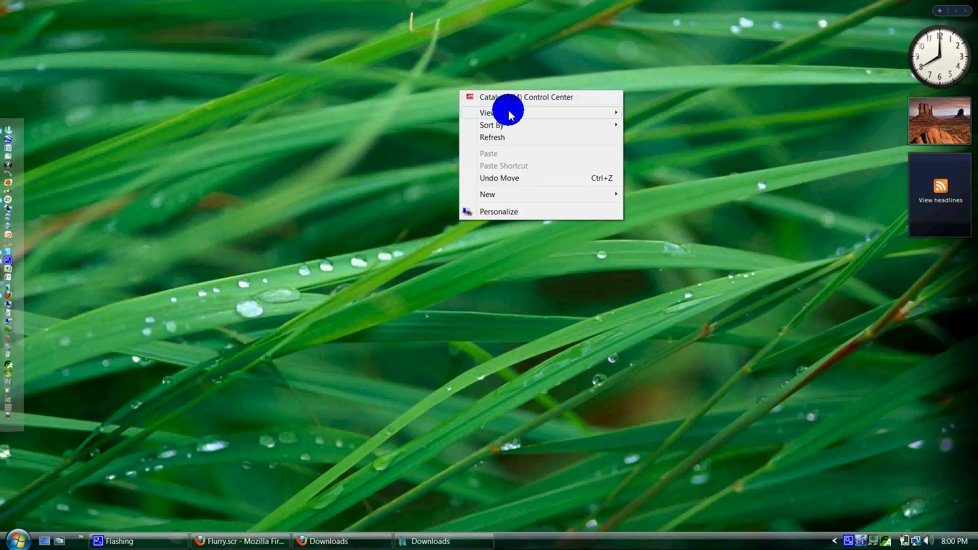
{"action": "mouse_move", "coordinate": [504, 113]}
{"action": "left_click", "coordinate": [642, 183]}
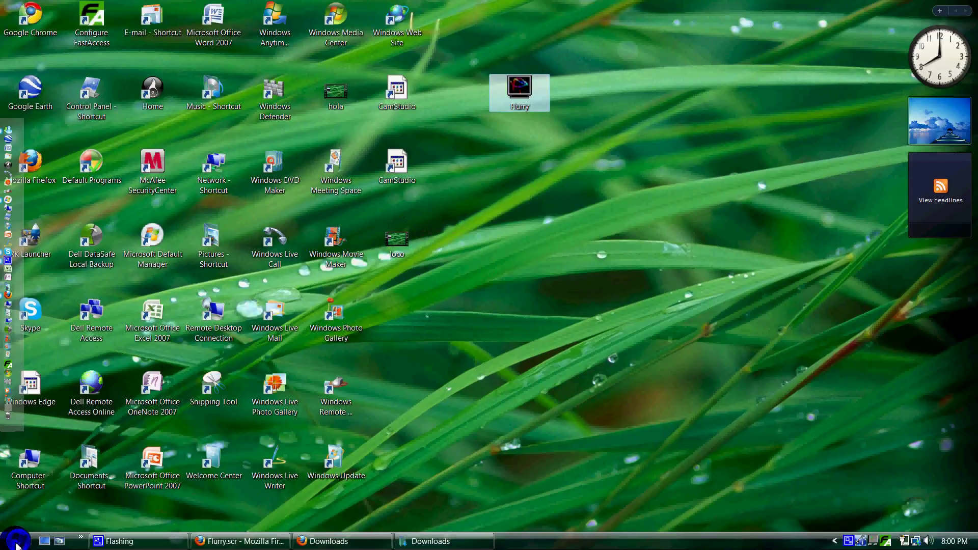
Step: Open C:\Windows (97 items) in Explorer beside the desktop, then select the Flurry file
{"action": "double_click", "coordinate": [30, 464]}
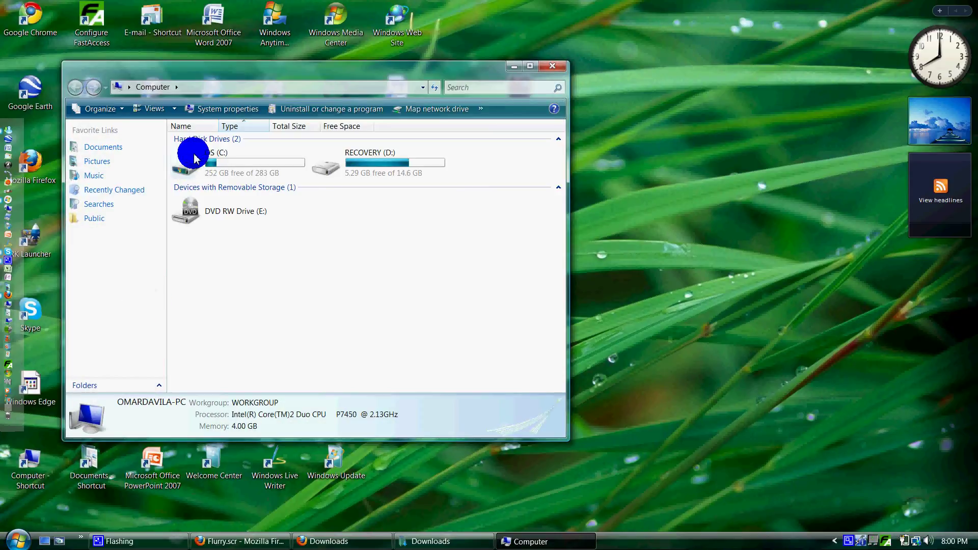
{"action": "left_click_drag", "start_coordinate": [240, 66], "coordinate": [136, 26]}
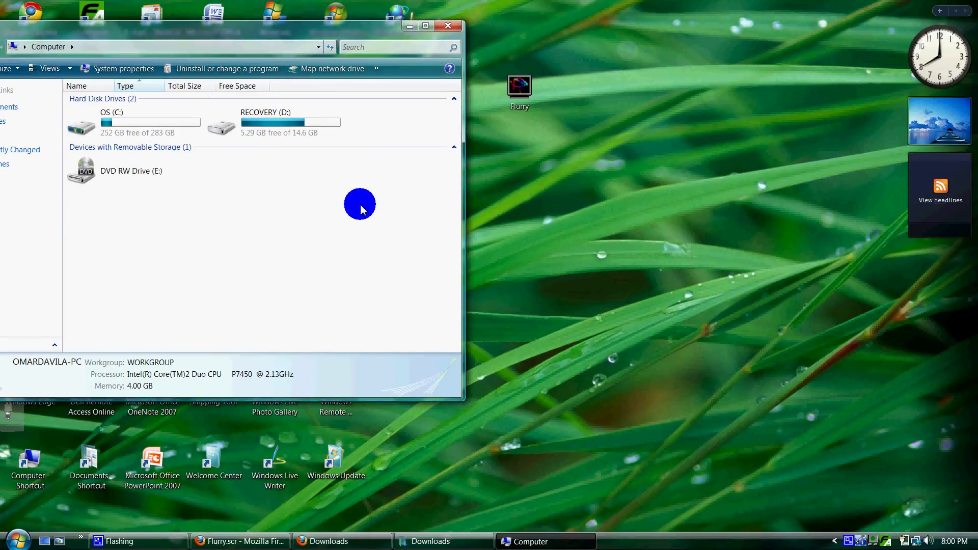
{"action": "mouse_move", "coordinate": [200, 162]}
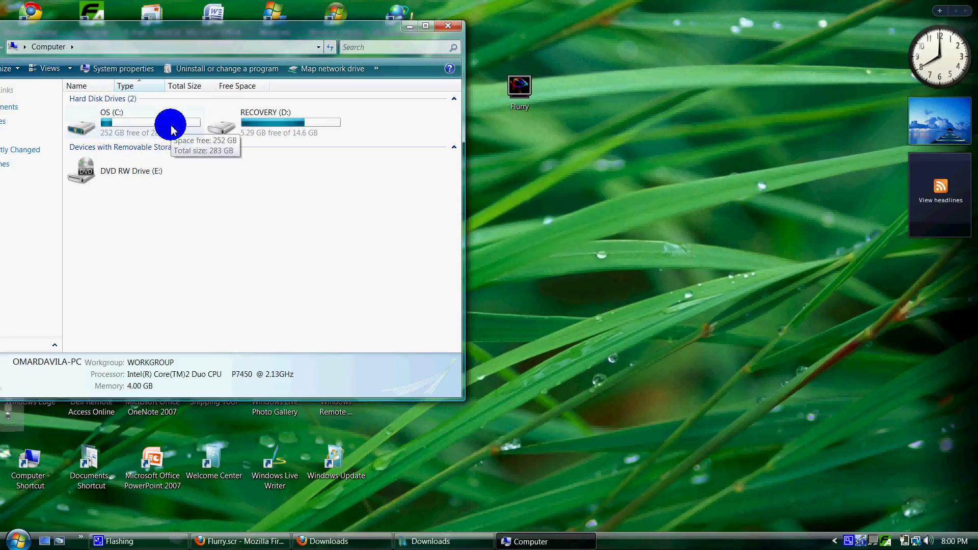
{"action": "double_click", "coordinate": [171, 128]}
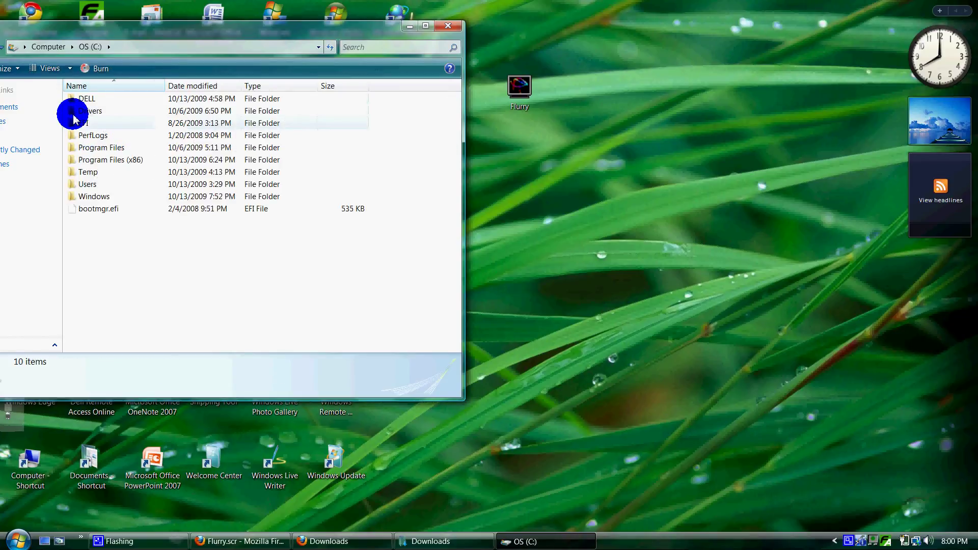
{"action": "left_click_drag", "start_coordinate": [81, 26], "coordinate": [128, 23]}
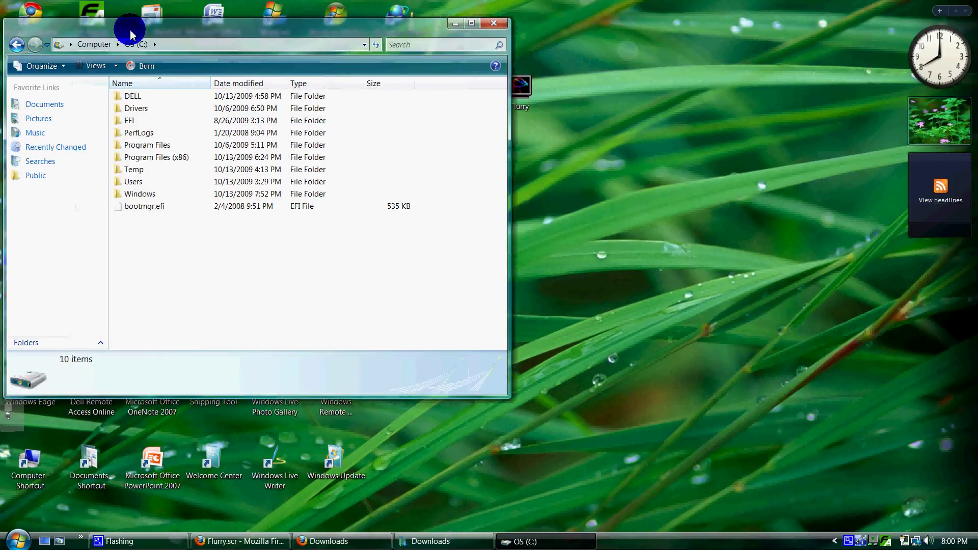
{"action": "left_click", "coordinate": [9, 45]}
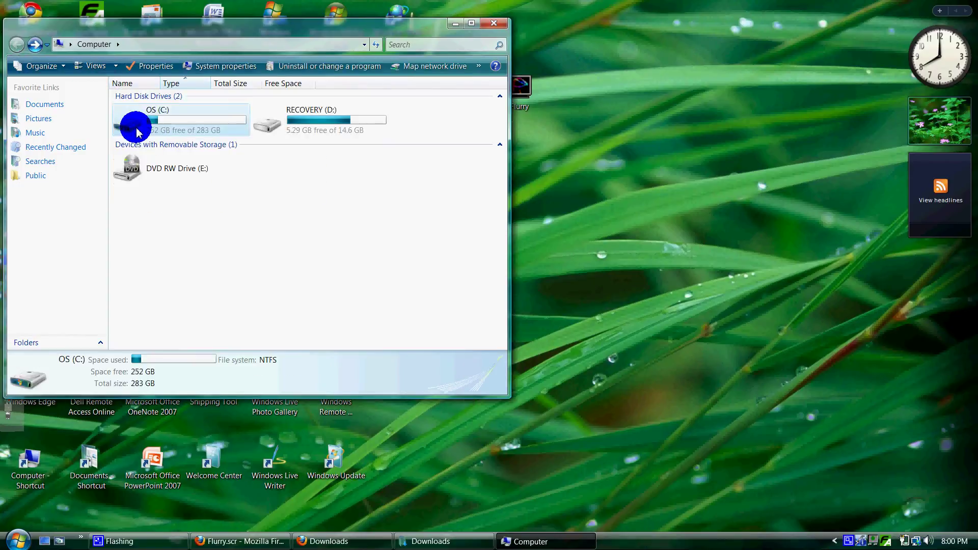
{"action": "double_click", "coordinate": [201, 131]}
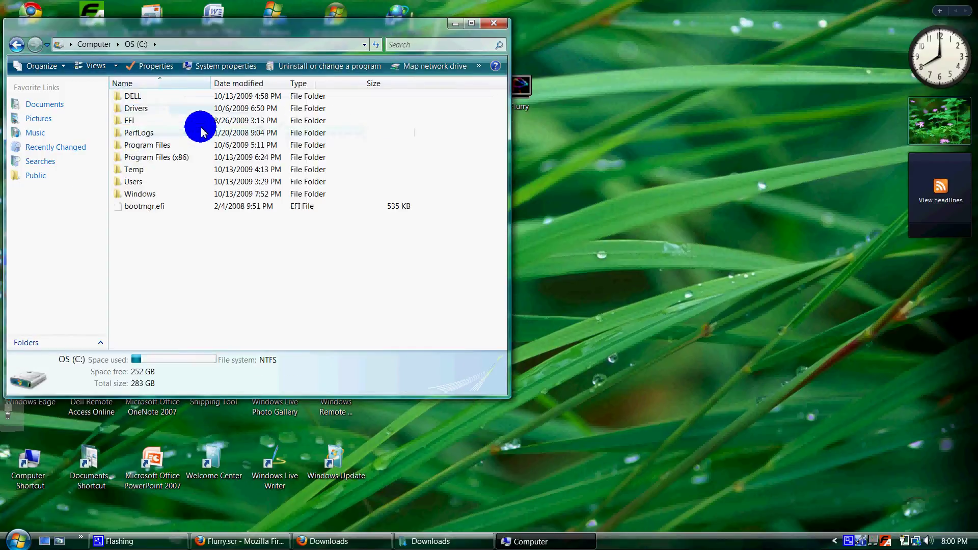
{"action": "double_click", "coordinate": [172, 197]}
{"action": "mouse_move", "coordinate": [520, 99]}
{"action": "left_mouse_down"}
{"action": "mouse_move", "coordinate": [556, 117]}
{"action": "mouse_move", "coordinate": [563, 106]}
{"action": "left_mouse_up"}
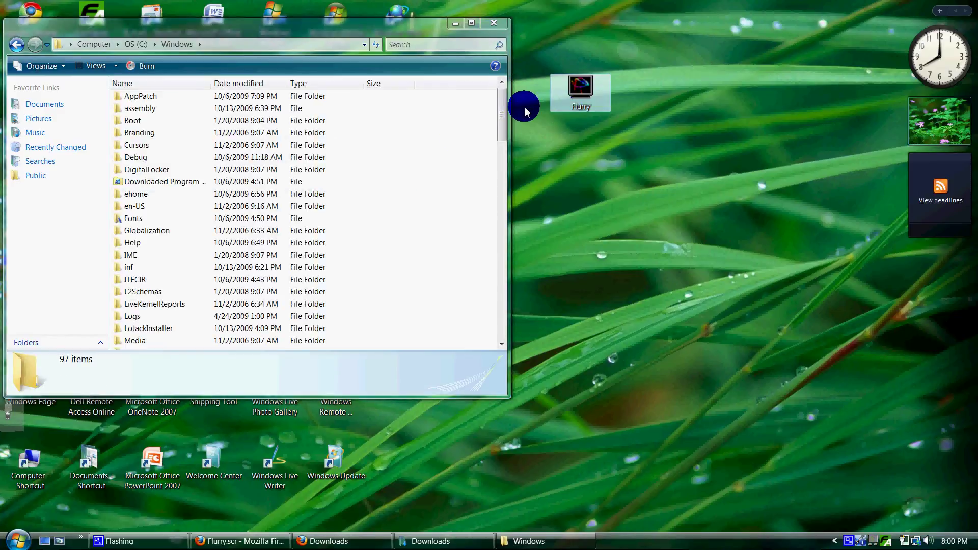
Step: Move Flurry.scr into C:\Windows, approving the Access Denied prompt, then close the folder window
{"action": "mouse_move", "coordinate": [499, 113]}
{"action": "left_mouse_down"}
{"action": "mouse_move", "coordinate": [535, 293]}
{"action": "mouse_move", "coordinate": [582, 98]}
{"action": "mouse_move", "coordinate": [465, 159]}
{"action": "left_mouse_up"}
{"action": "left_click", "coordinate": [586, 97]}
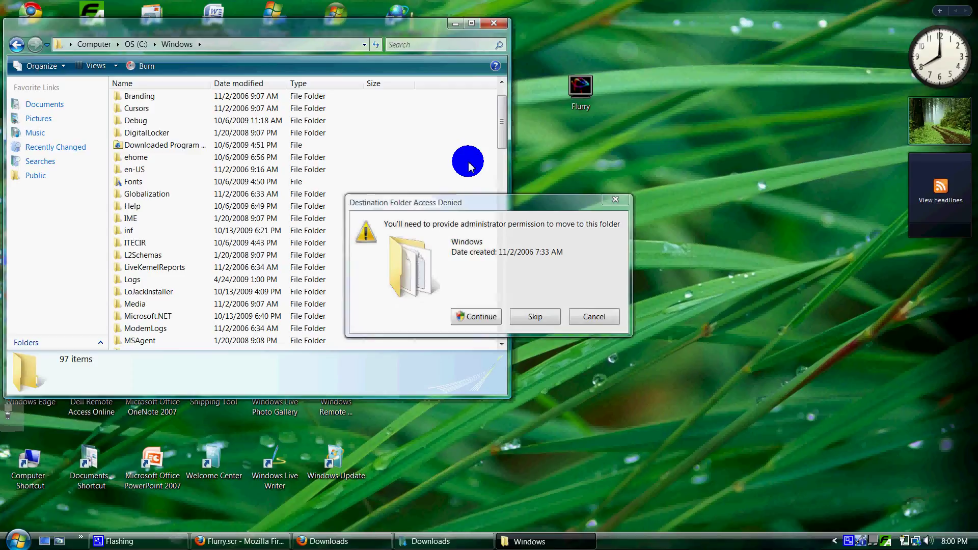
{"action": "left_click", "coordinate": [480, 316]}
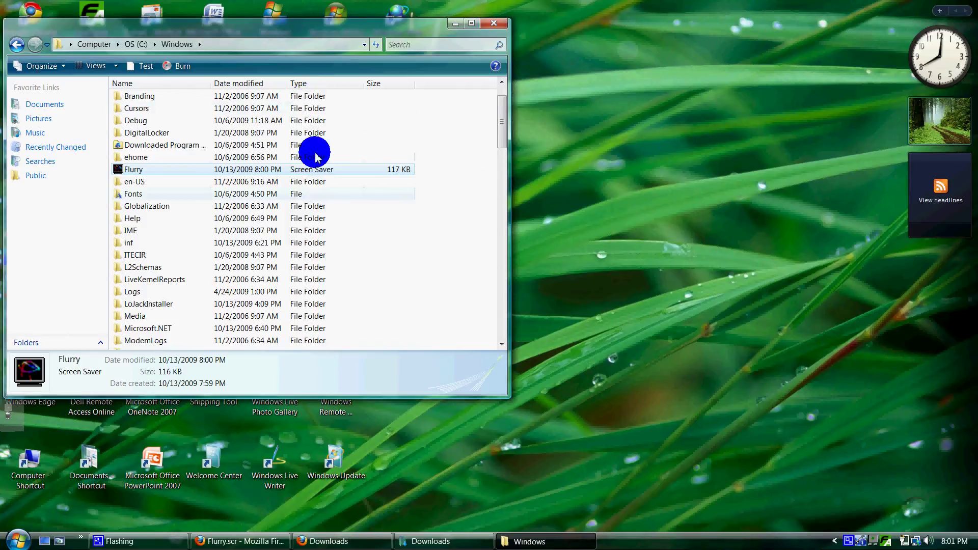
{"action": "left_click", "coordinate": [498, 24]}
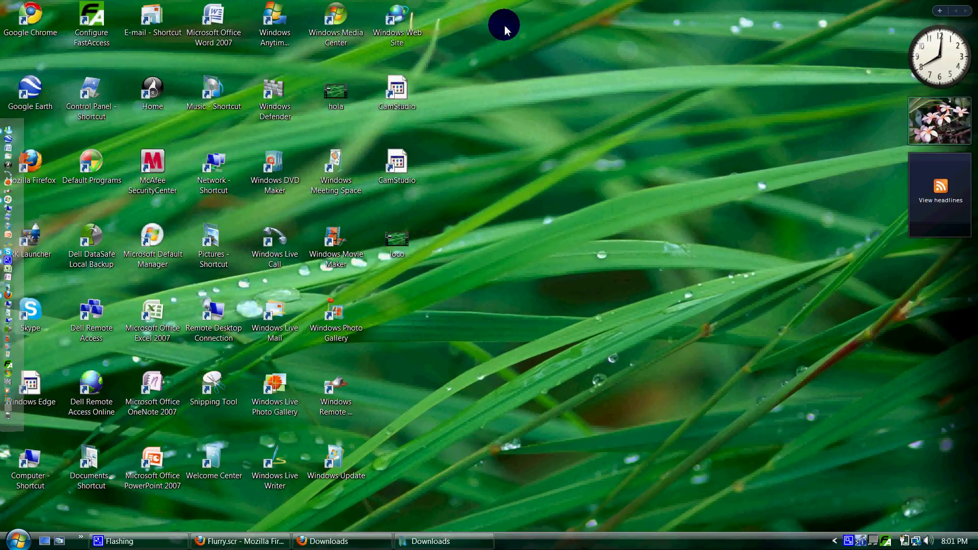
Step: Hide the desktop icons and open Screen Saver Settings through Personalize, showing Flurry
{"action": "right_click", "coordinate": [504, 26]}
{"action": "mouse_move", "coordinate": [533, 48]}
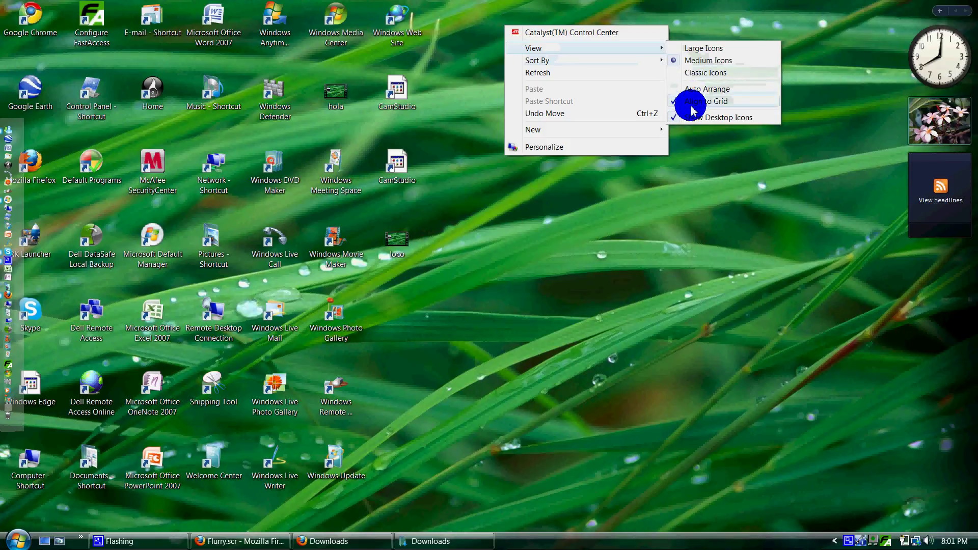
{"action": "left_click", "coordinate": [688, 117]}
{"action": "right_click", "coordinate": [692, 118]}
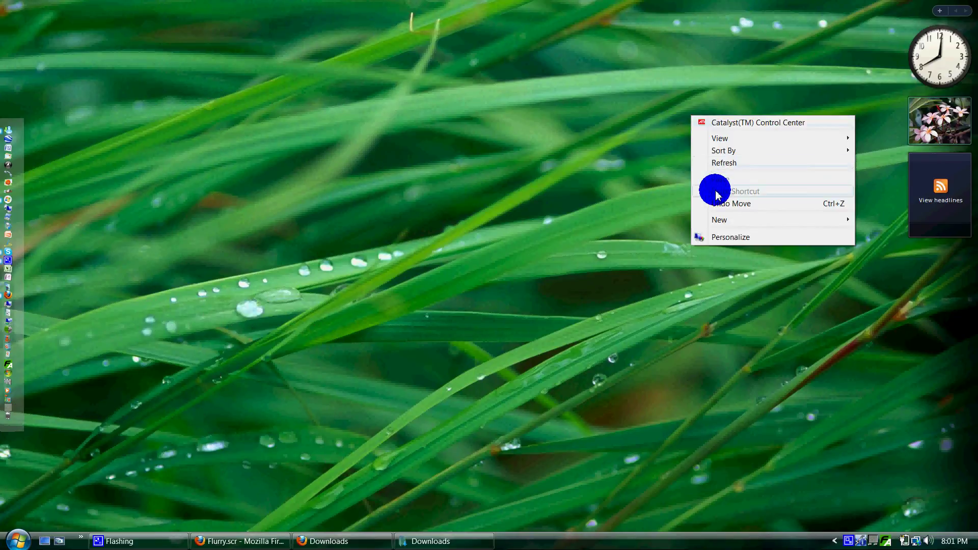
{"action": "left_click", "coordinate": [722, 238]}
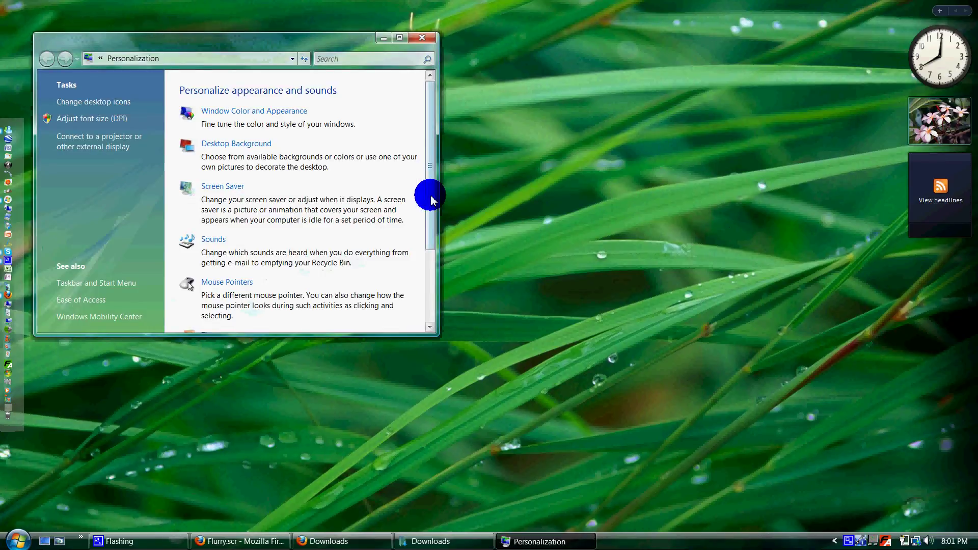
{"action": "left_click", "coordinate": [221, 192]}
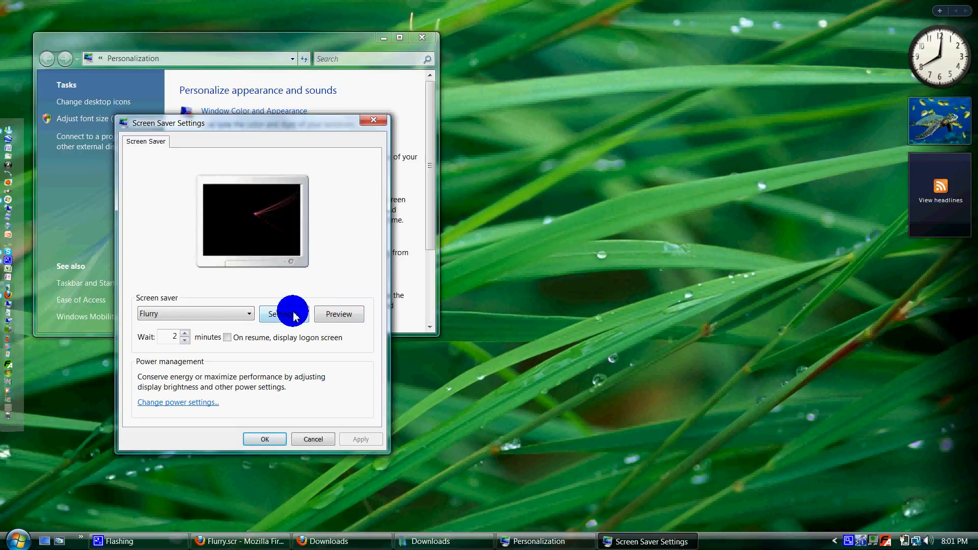
Step: Check Flurry's options, close Screen Saver Settings and Personalization, and restore CamStudio
{"action": "left_click", "coordinate": [293, 315]}
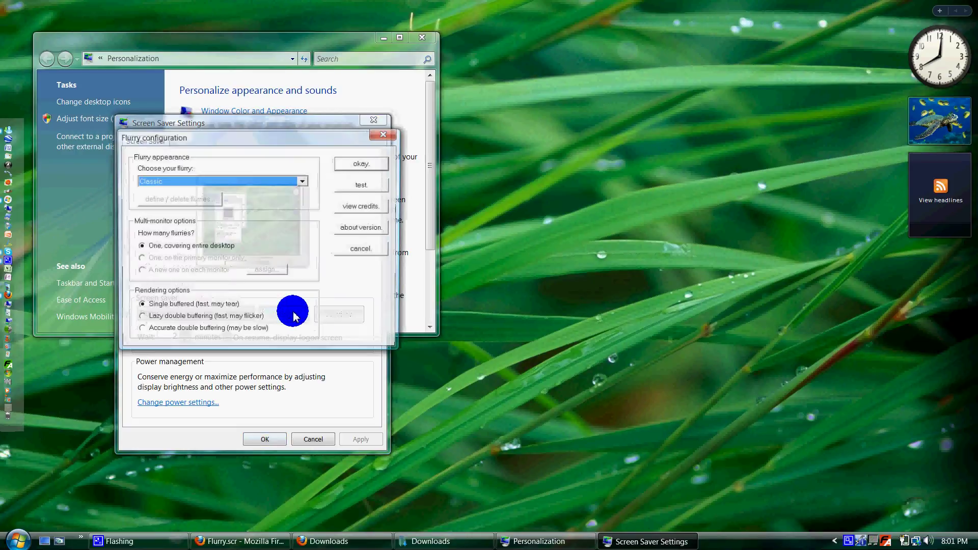
{"action": "left_click", "coordinate": [385, 137]}
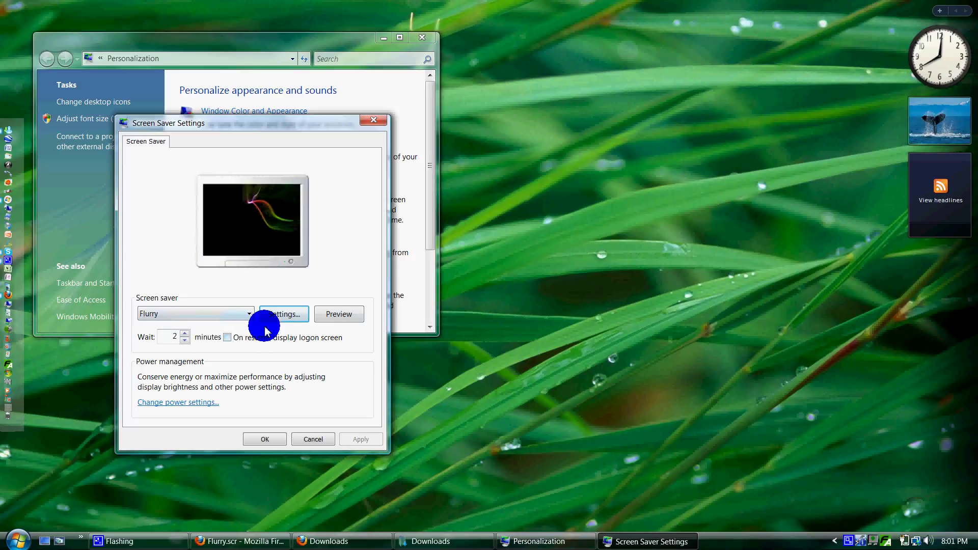
{"action": "left_click", "coordinate": [378, 119]}
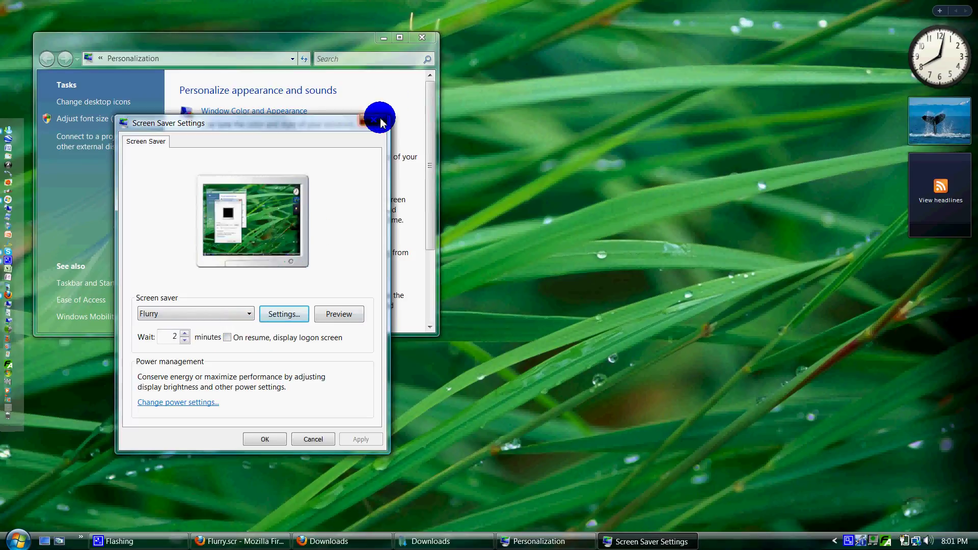
{"action": "left_click", "coordinate": [422, 37]}
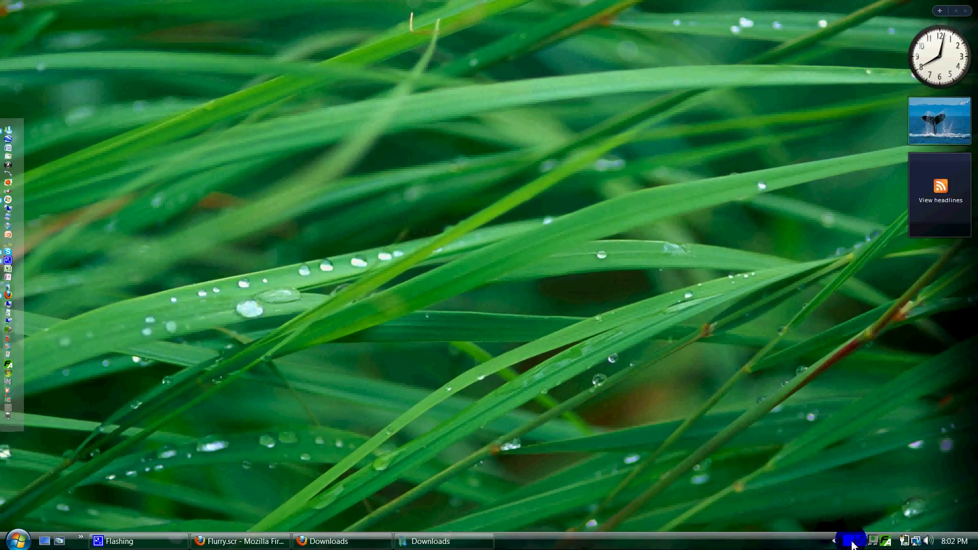
{"action": "left_click", "coordinate": [848, 542]}
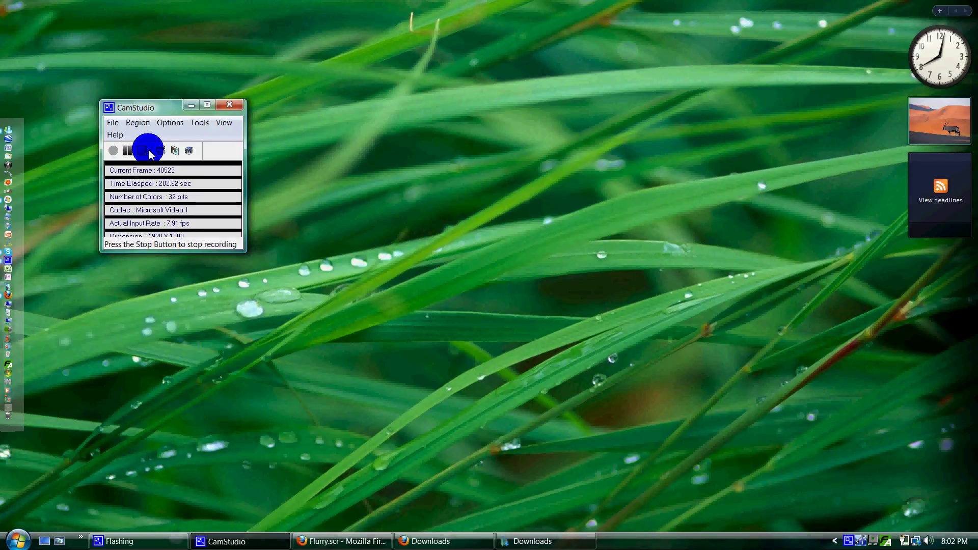